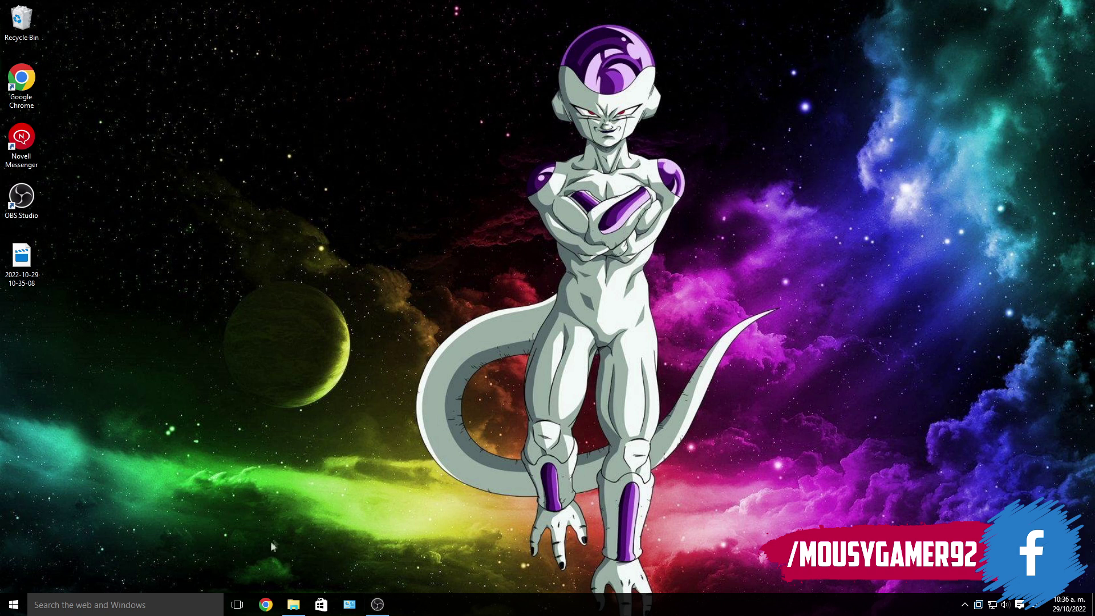
# Run the control command to launch Control Panel and open its Devices and Printers page
pyautogui.click(350, 599)
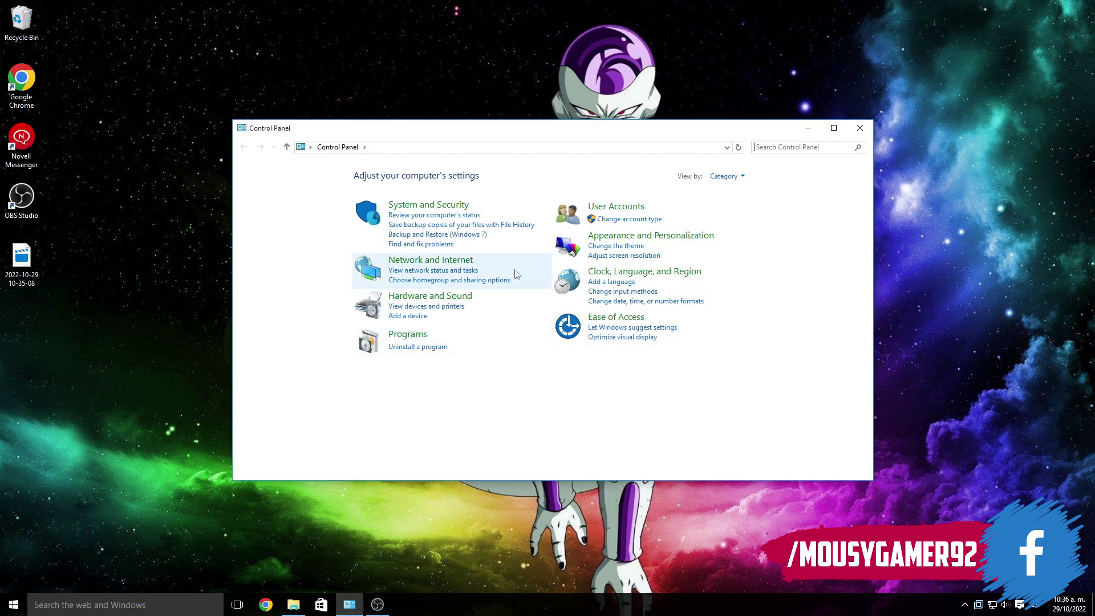
pyautogui.click(859, 129)
pyautogui.press('super+r')
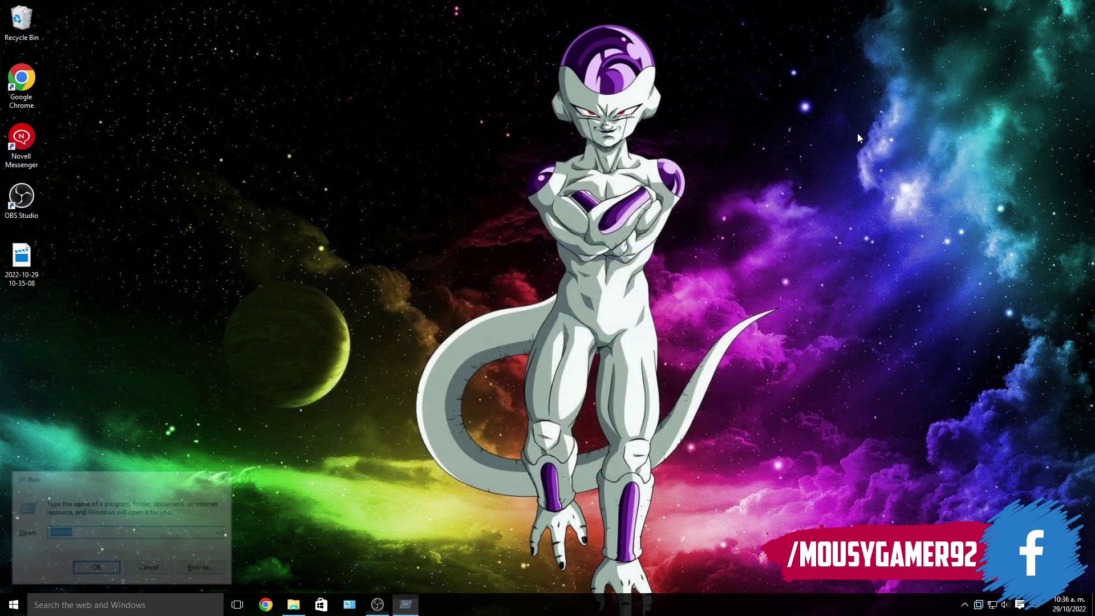
pyautogui.write('control')
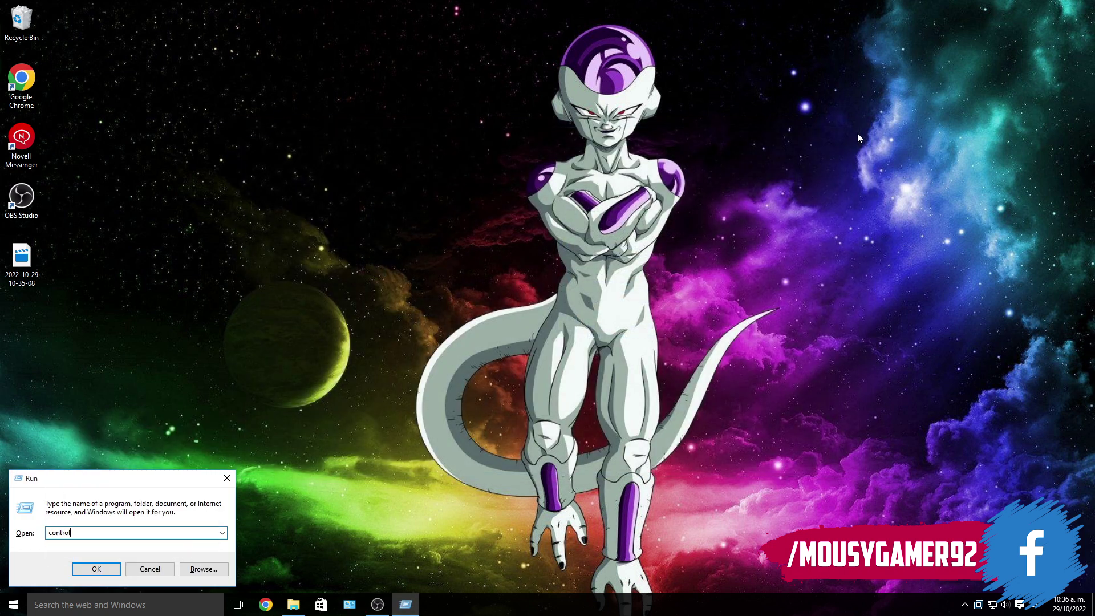
pyautogui.press('Return')
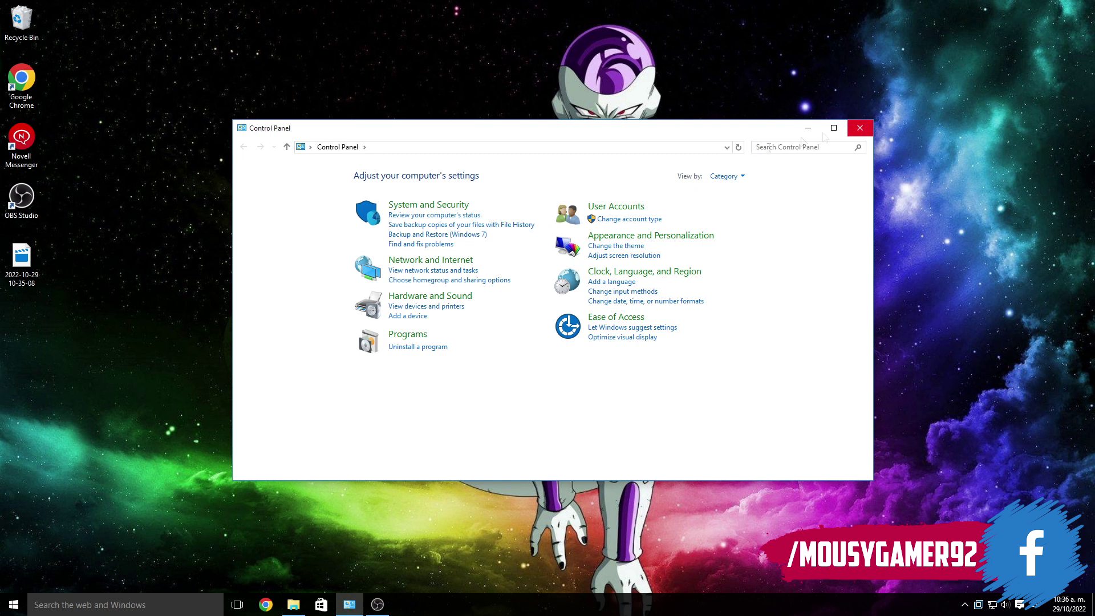
pyautogui.click(429, 307)
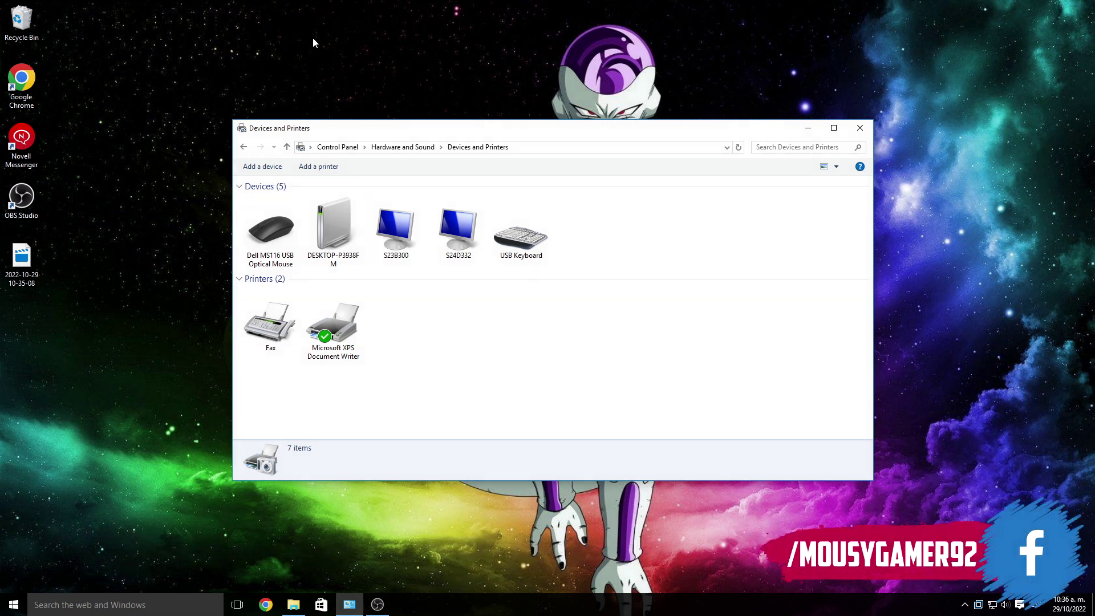
# Remove the Fax and Microsoft XPS Document Writer printers from the computer
pyautogui.rightClick(272, 319)
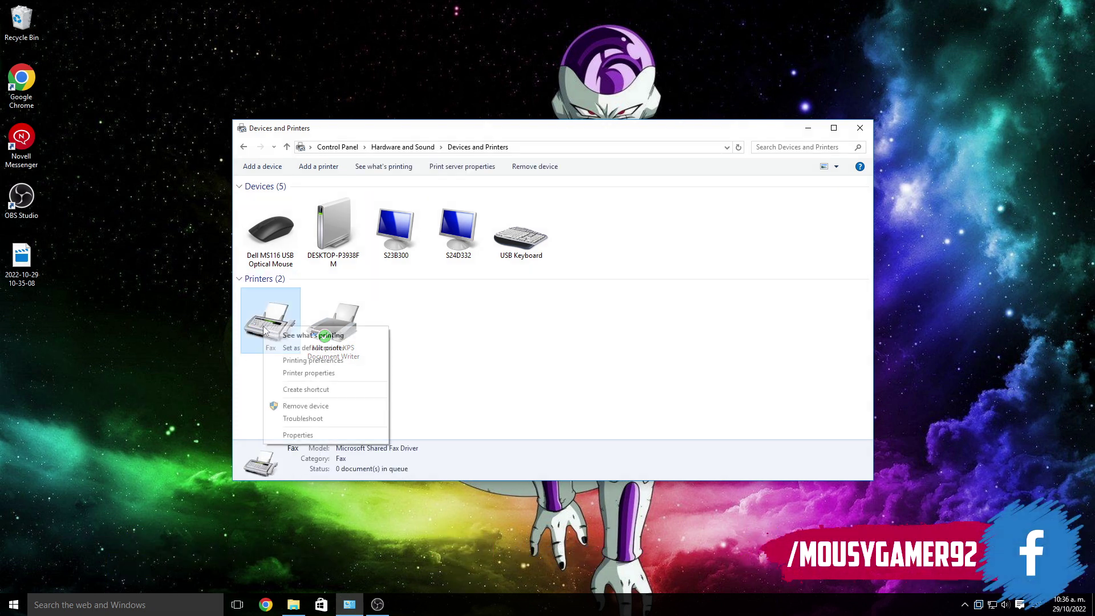
pyautogui.click(320, 406)
pyautogui.click(586, 307)
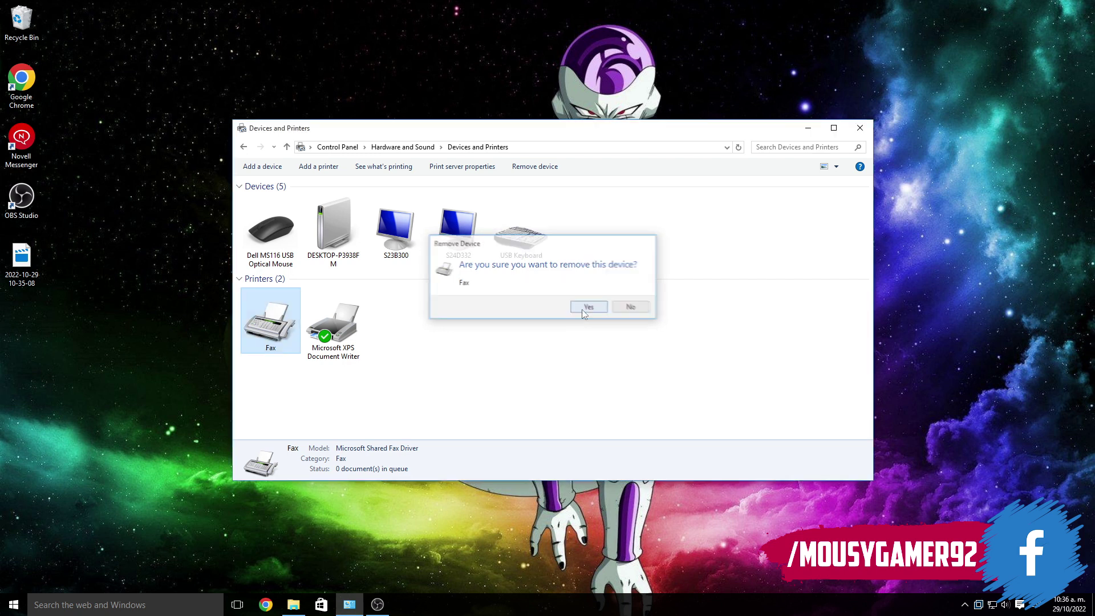
pyautogui.rightClick(290, 335)
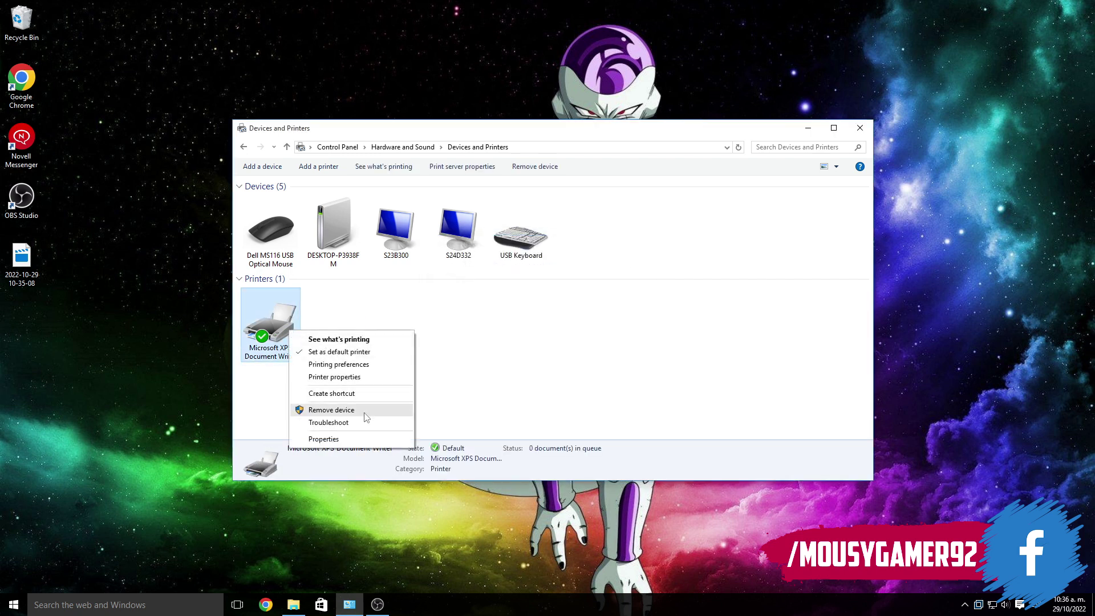
pyautogui.click(319, 411)
pyautogui.click(577, 301)
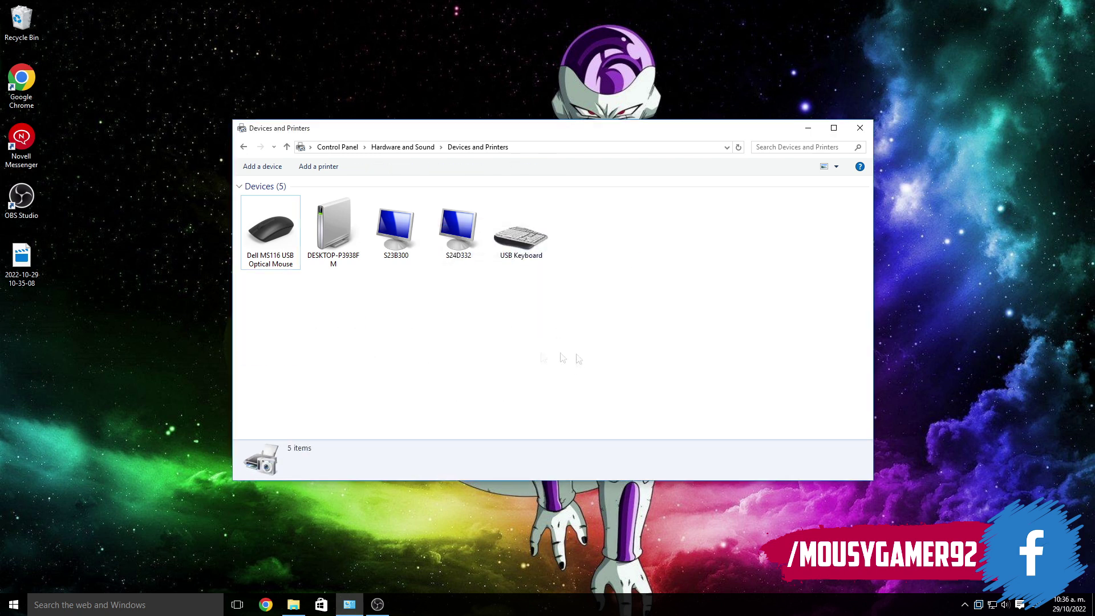
# Start adding a printer that isn't listed, choosing to select a shared printer by name
pyautogui.click(323, 168)
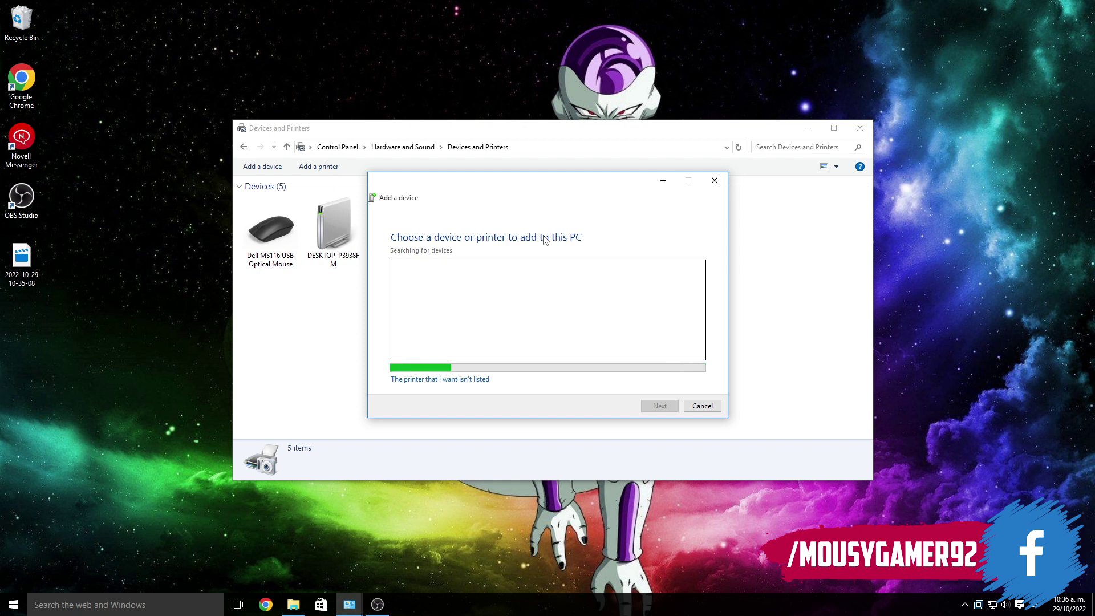
pyautogui.click(460, 379)
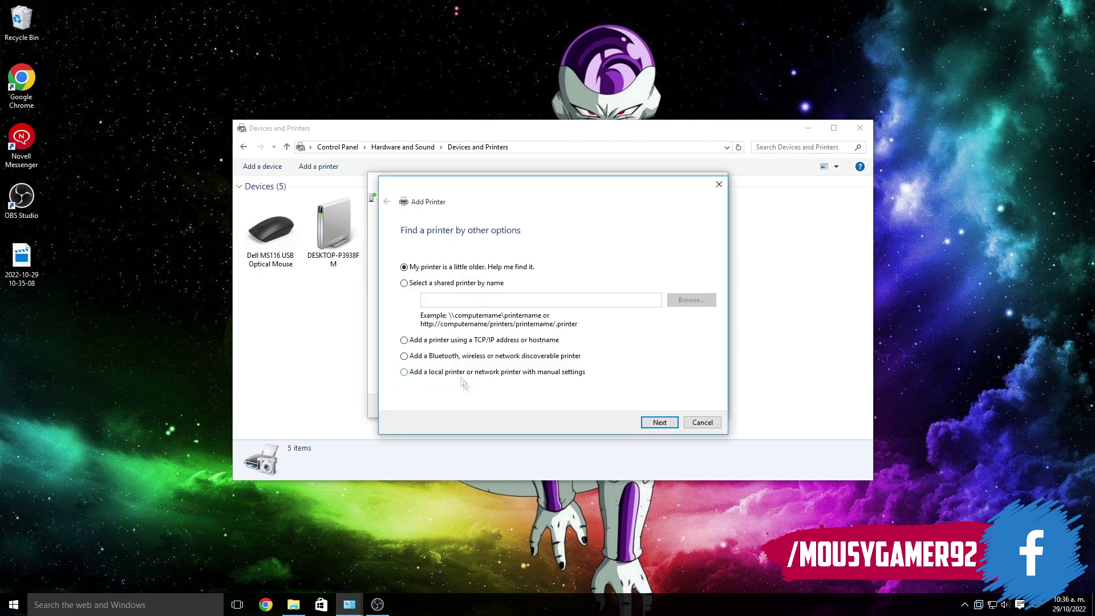
pyautogui.click(433, 284)
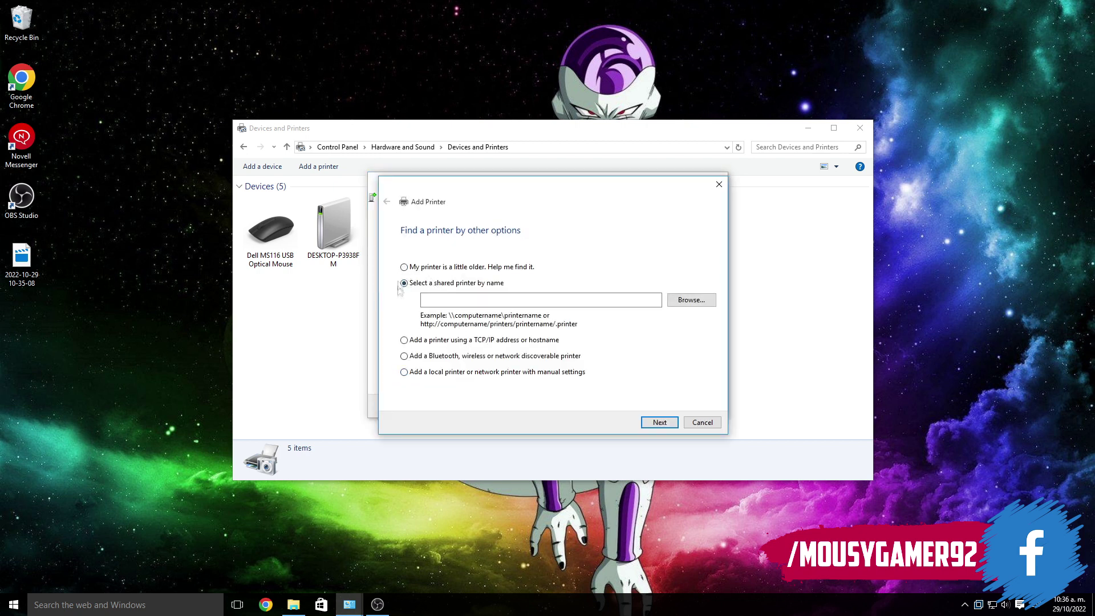
pyautogui.click(468, 299)
# Look up the computer's IPv4 address by running ipconfig in Command Prompt, and close the console
pyautogui.press('super+r')
pyautogui.write('cmd')
pyautogui.press('Return')
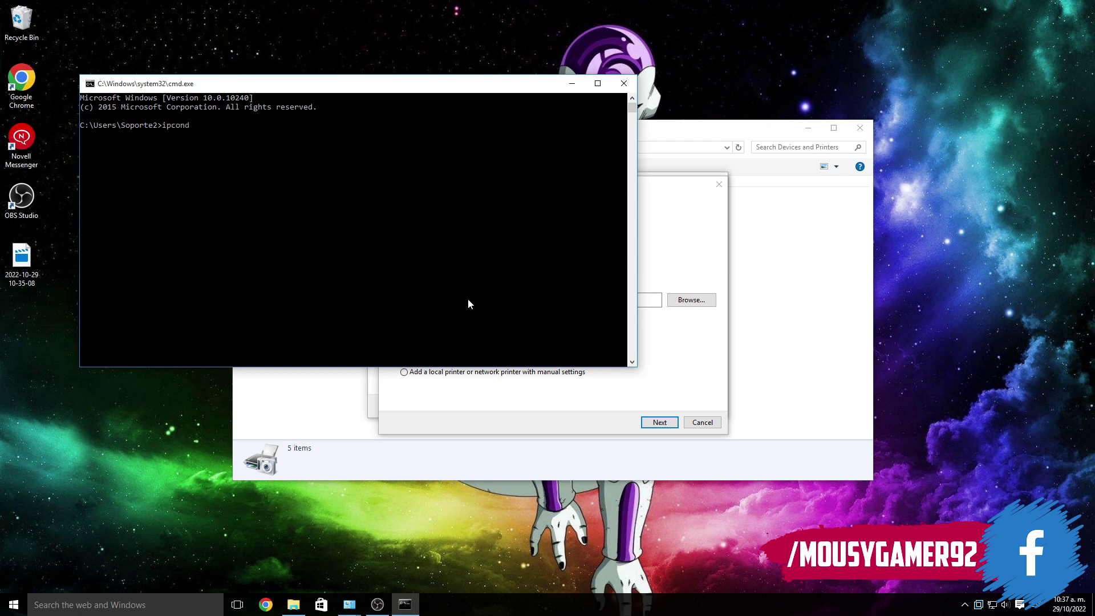
pyautogui.write('ipconfig')
pyautogui.press('Return')
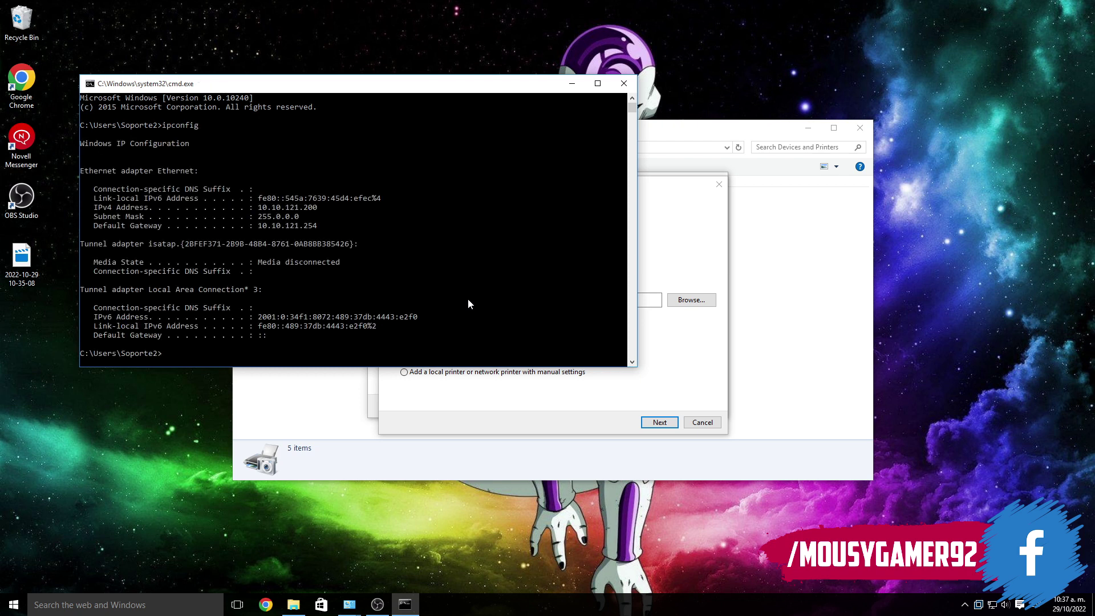
pyautogui.moveTo(259, 207); pyautogui.dragTo(321, 209)
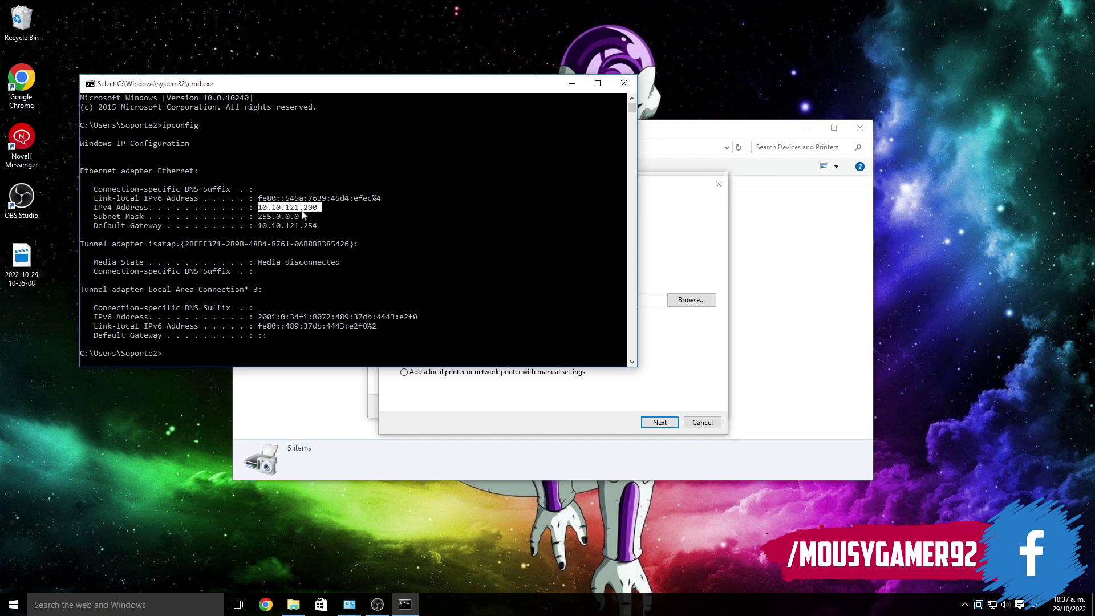
pyautogui.click(623, 87)
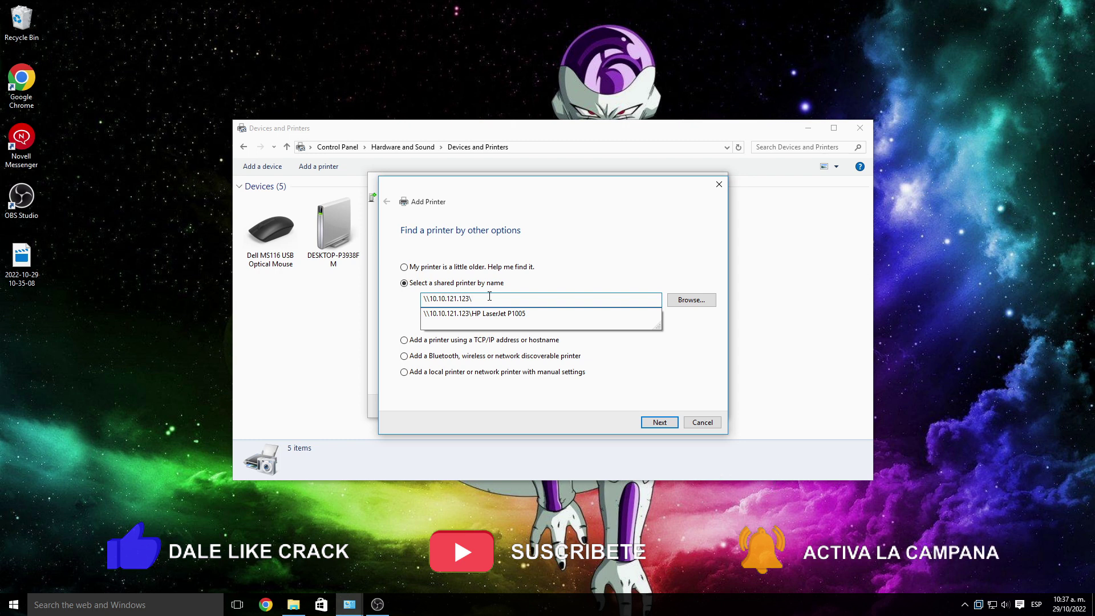
# Connect to the shared printer \\10.10.121.123\HP LaserJet P1005 and install its driver from the host computer
pyautogui.click(489, 314)
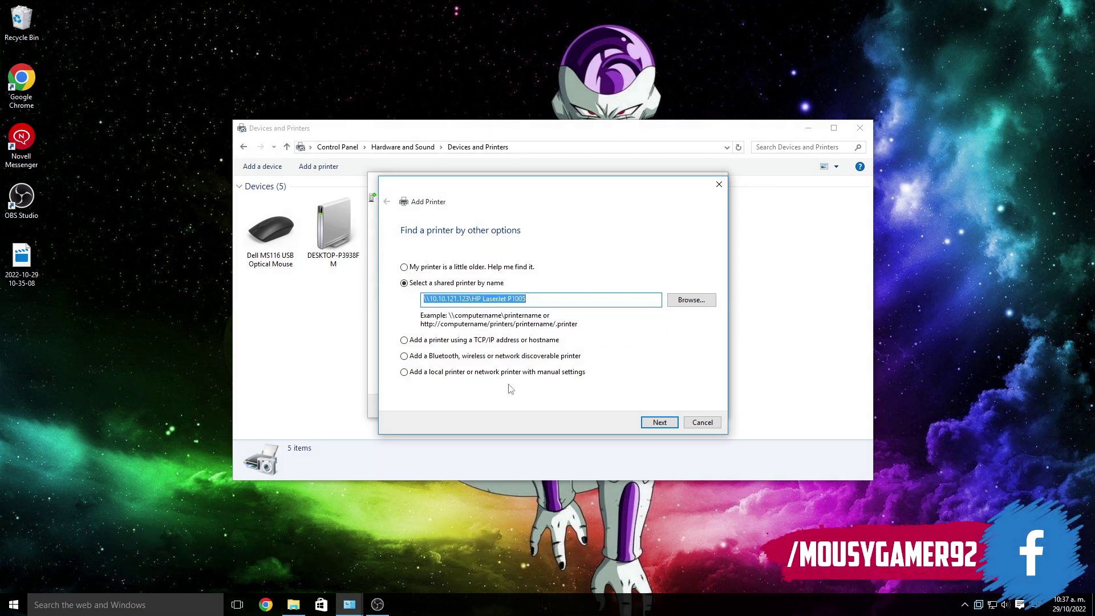
pyautogui.click(660, 422)
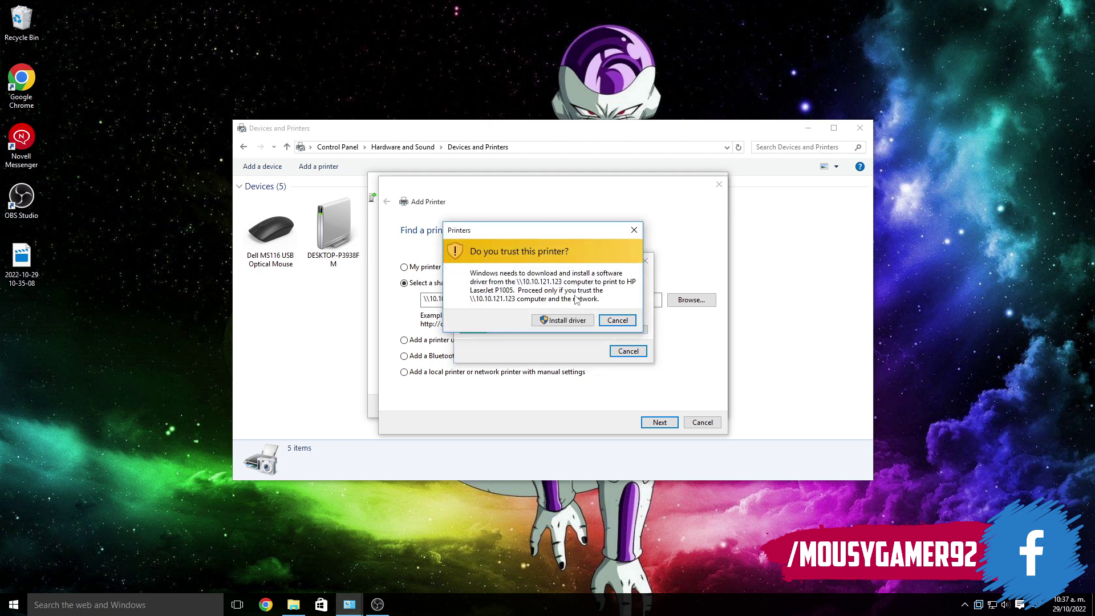
pyautogui.click(562, 320)
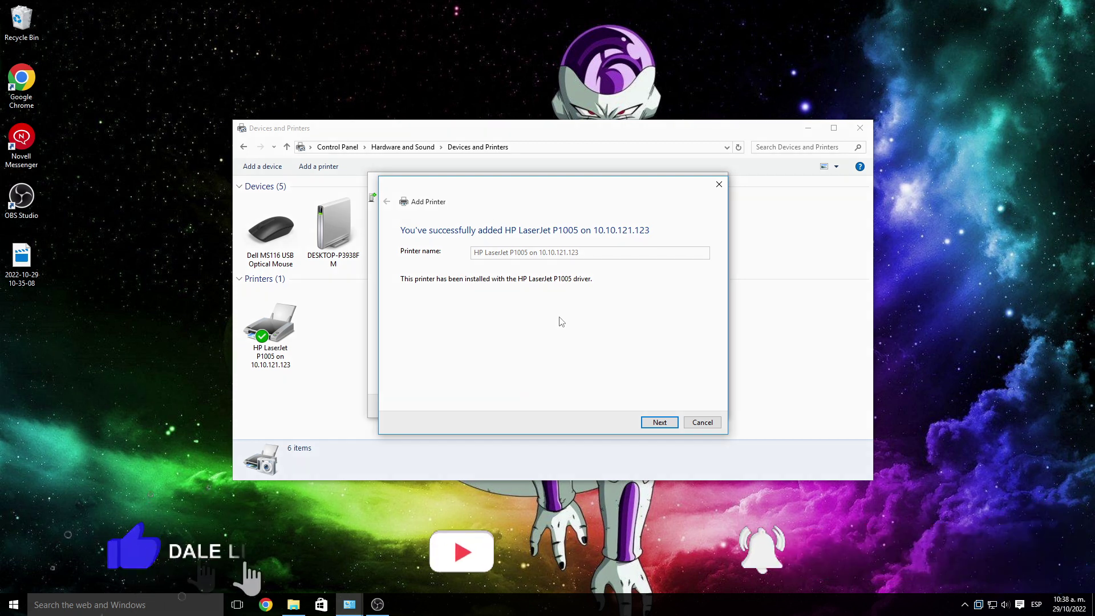
# Print a test page on the HP LaserJet P1005 and finish the Add Printer wizard
pyautogui.click(656, 421)
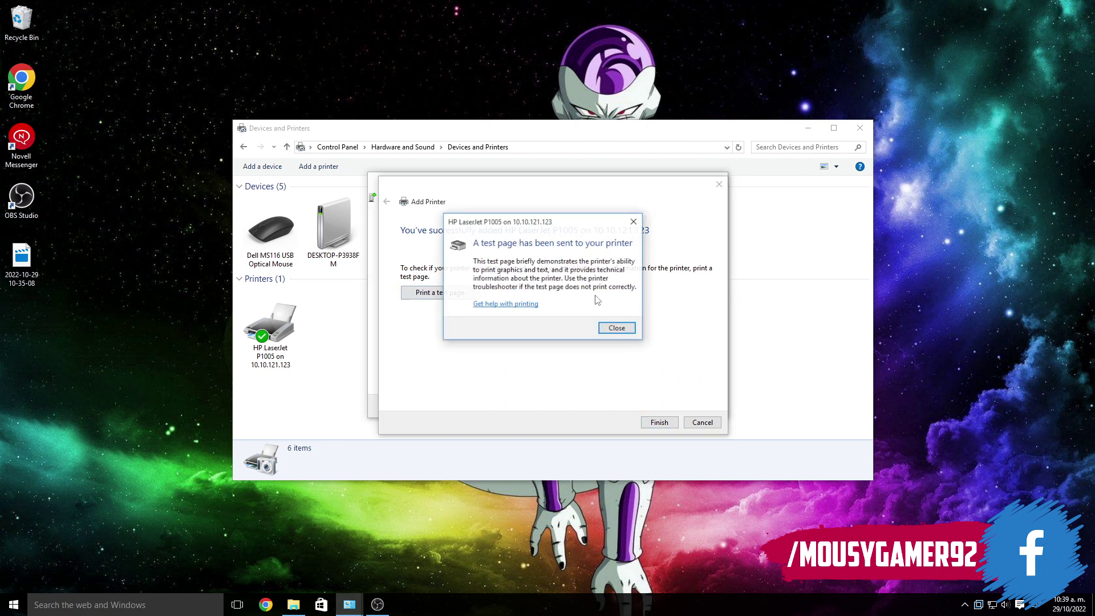
pyautogui.click(614, 325)
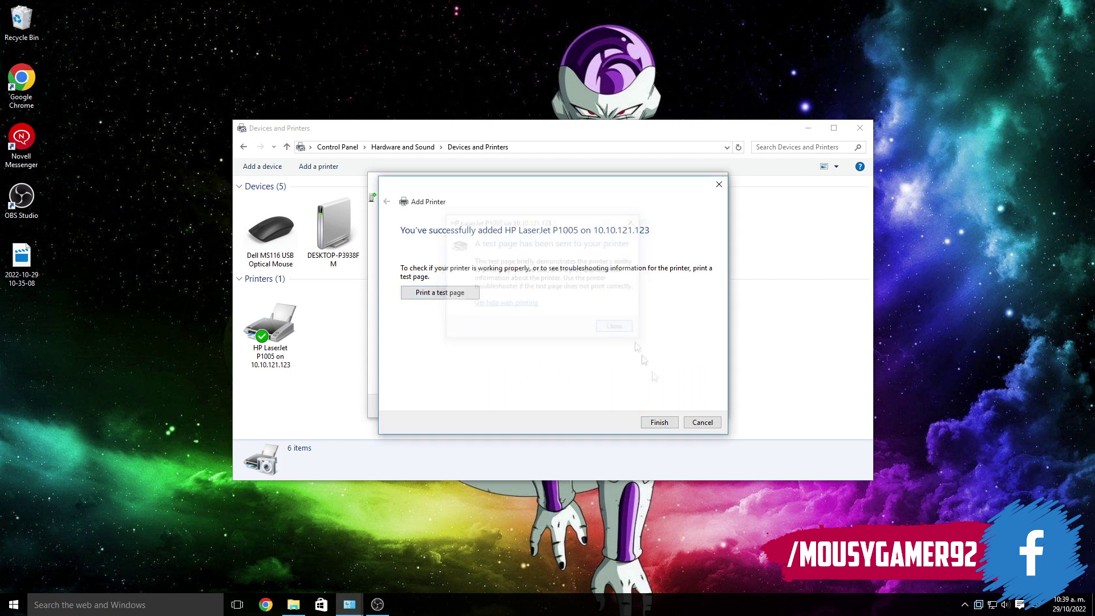
pyautogui.click(657, 422)
# Check the print queue of the HP LaserJet P1005 for the test page
pyautogui.click(270, 325)
pyautogui.rightClick(272, 330)
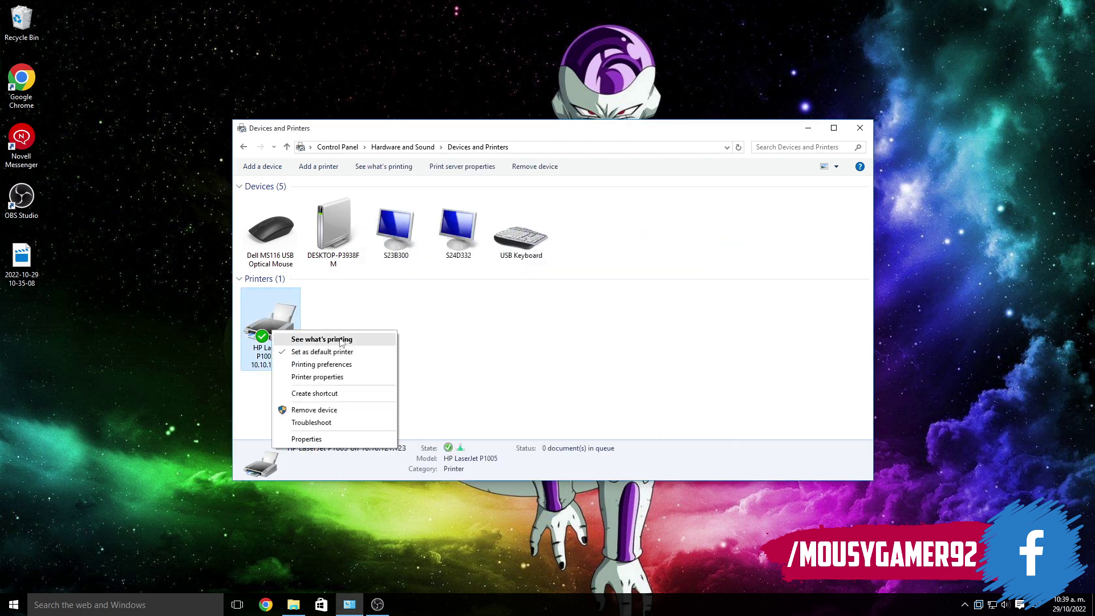
pyautogui.click(321, 340)
pyautogui.moveTo(189, 71); pyautogui.dragTo(518, 322)
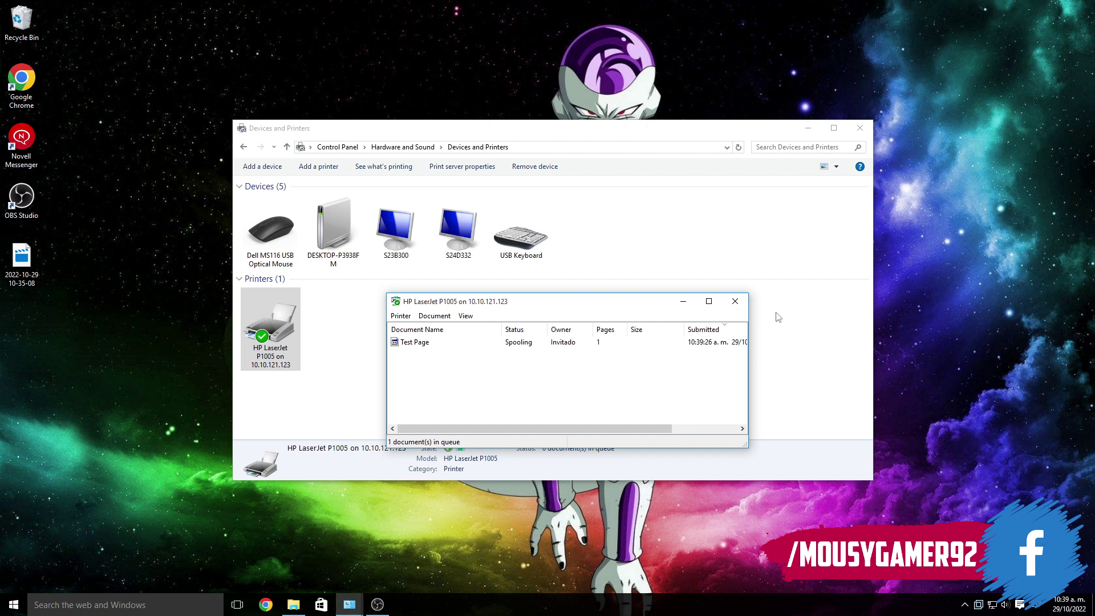
pyautogui.click(779, 333)
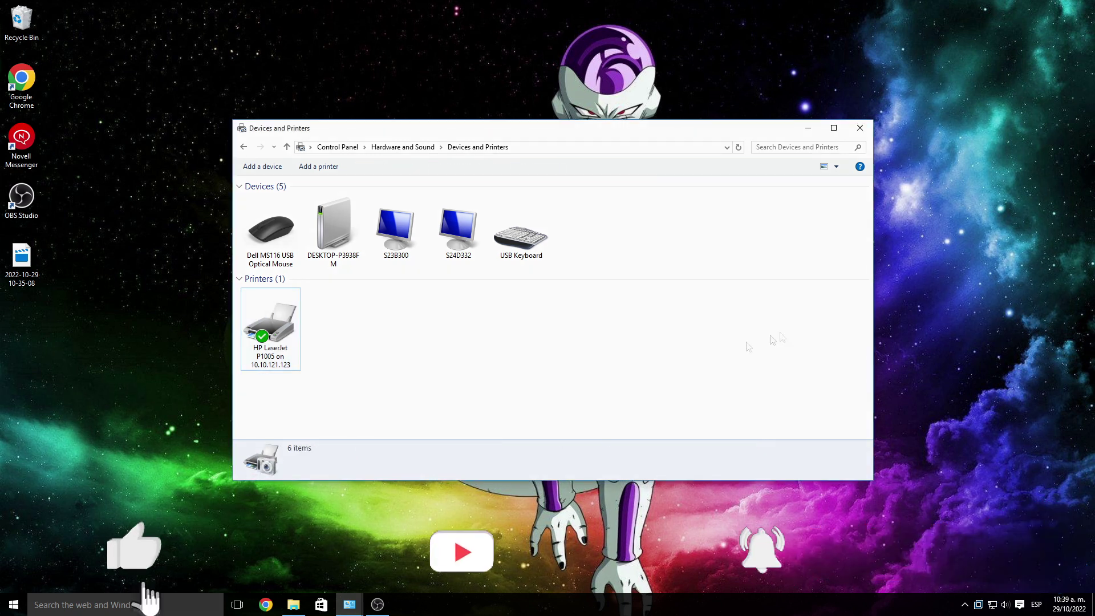
pyautogui.click(470, 382)
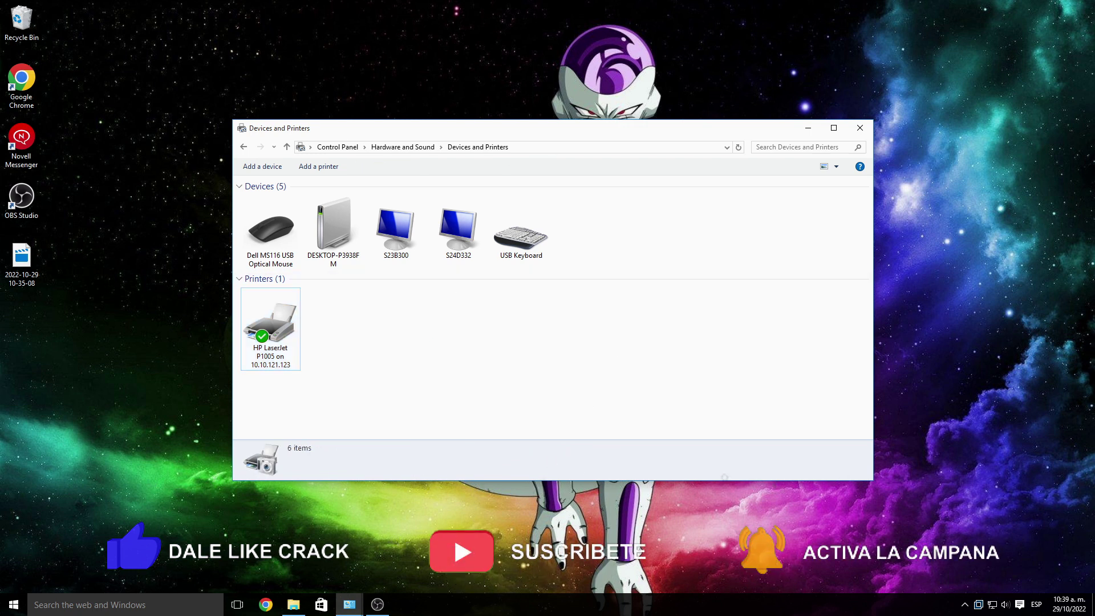